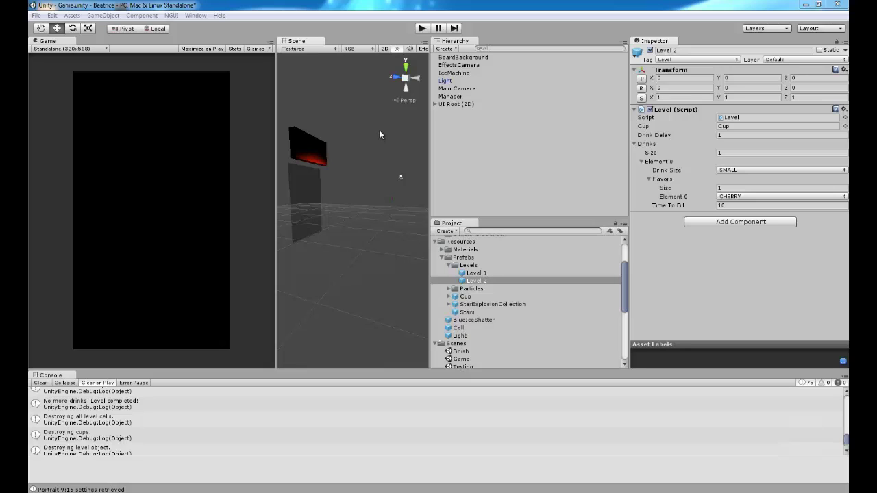
Run the game and play the SMALL BLUEBERRY level by swapping and crushing cubes until its drink is fulfilled
left_click_drag(625, 293, 627, 267)
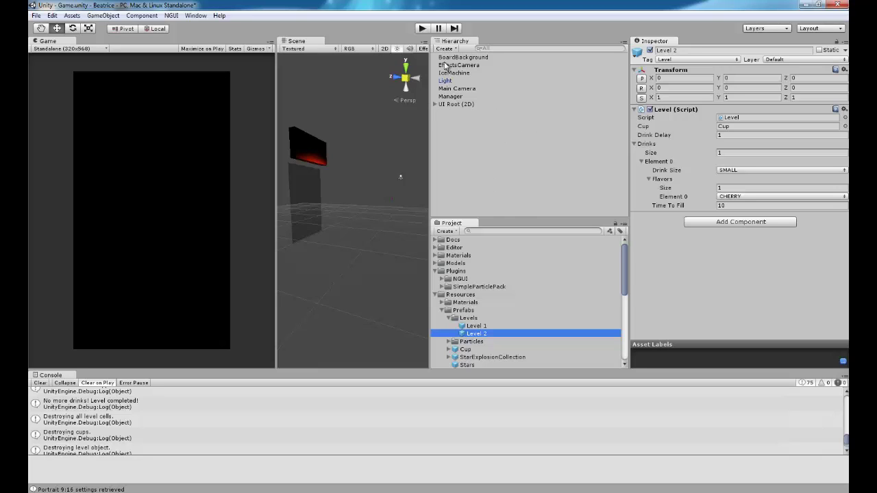
left_click(425, 28)
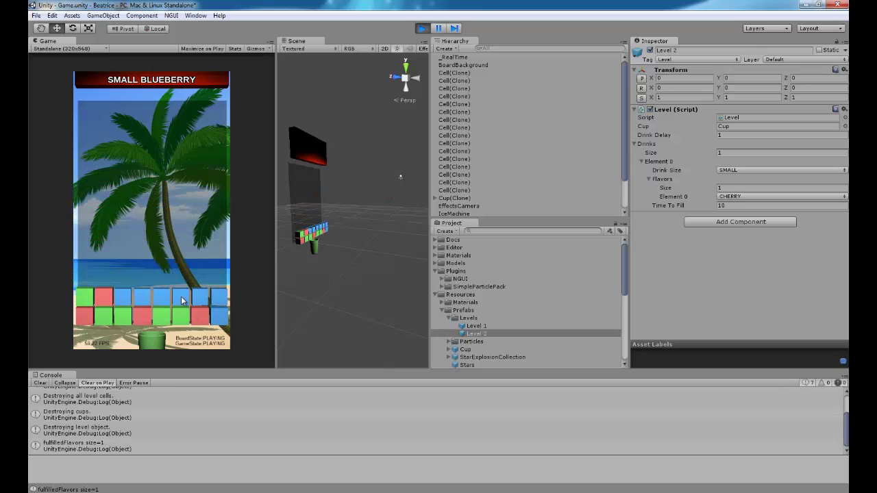
left_click(145, 306)
left_click(143, 322)
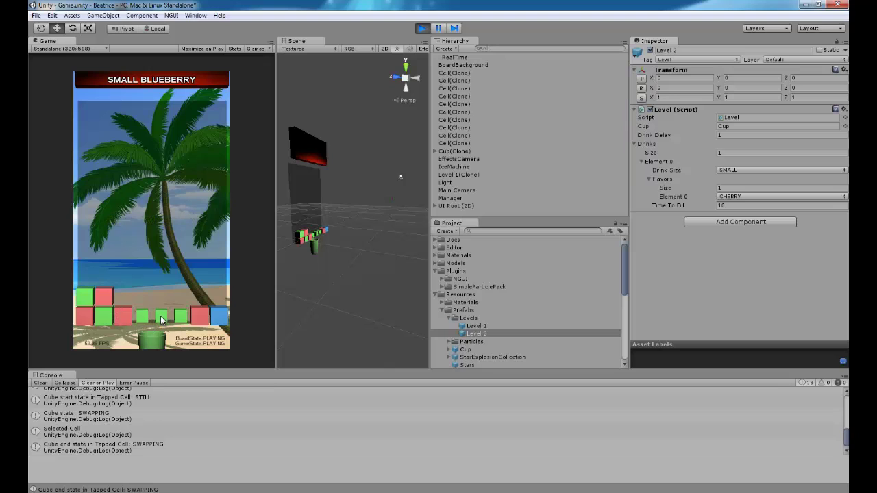
left_click(159, 315)
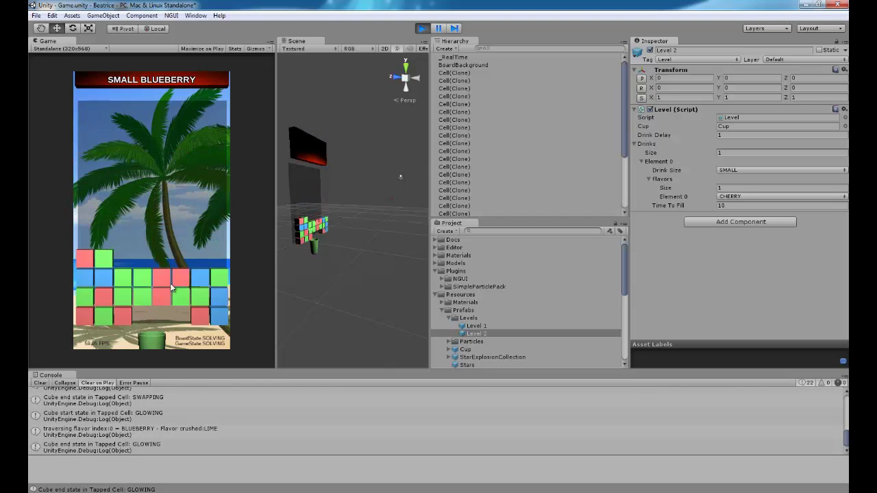
left_click(201, 299)
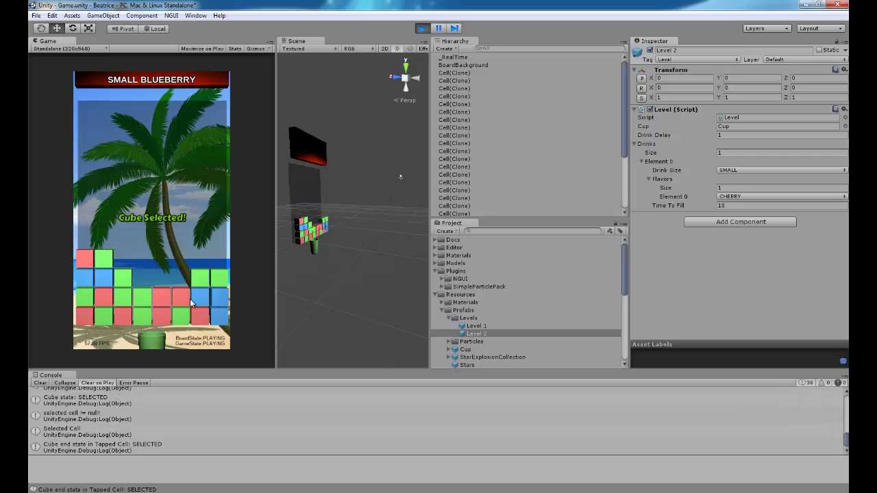
left_click(221, 318)
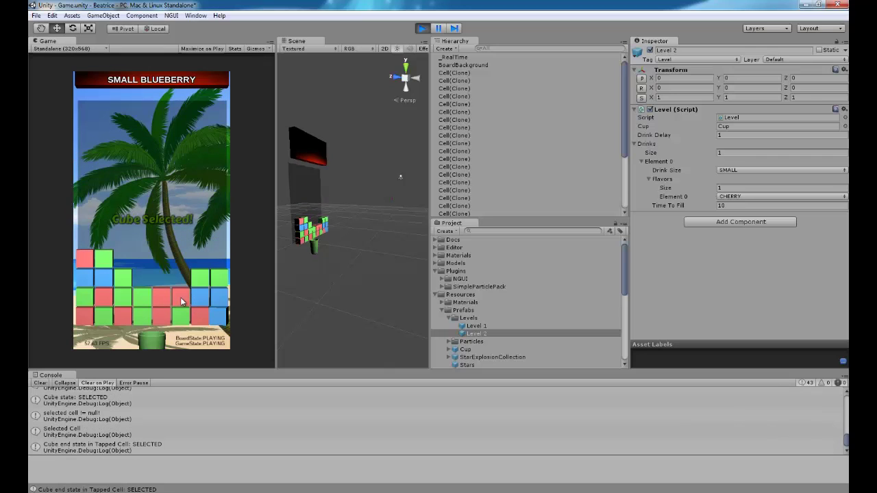
left_click(202, 296)
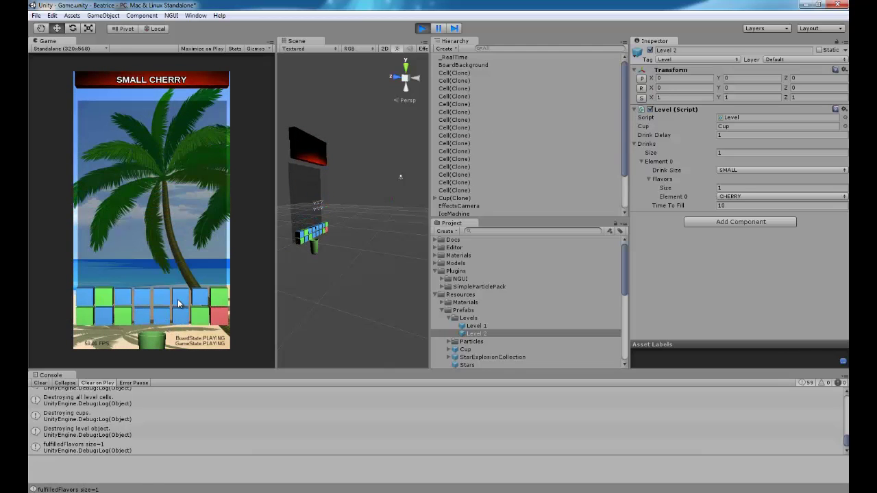
Play the SMALL CHERRY level, crushing blueberry cubes and lining up cherry cubes to complete the level
left_click(179, 304)
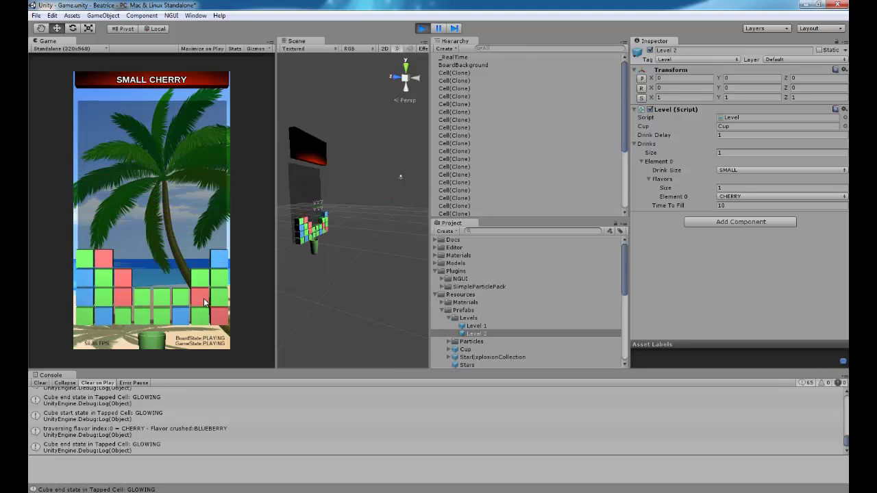
left_click(204, 302)
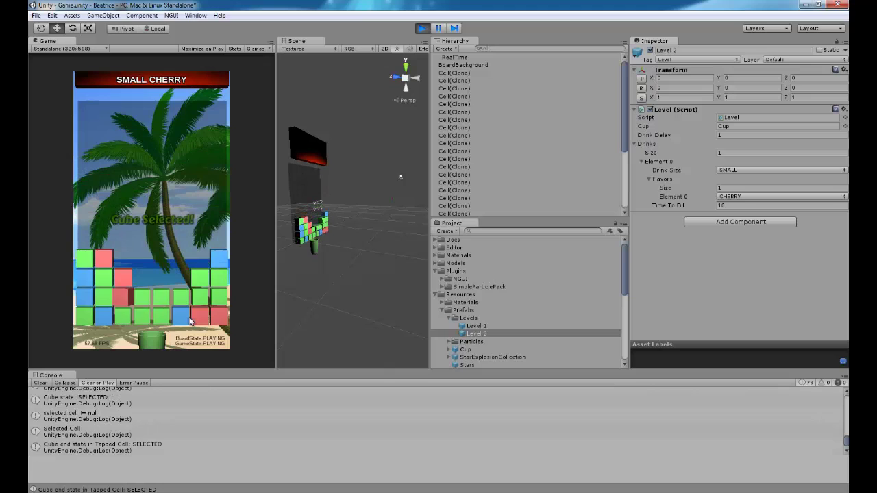
left_click(198, 316)
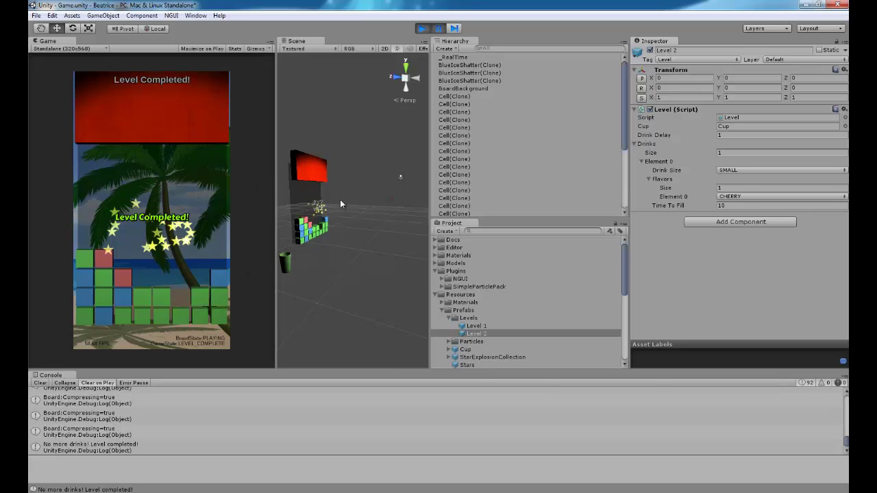
Inspect the background texture, the Fader and the BoardBackground in the paused game's scene, then stop the game
left_click_drag(340, 204, 254, 212, "alt")
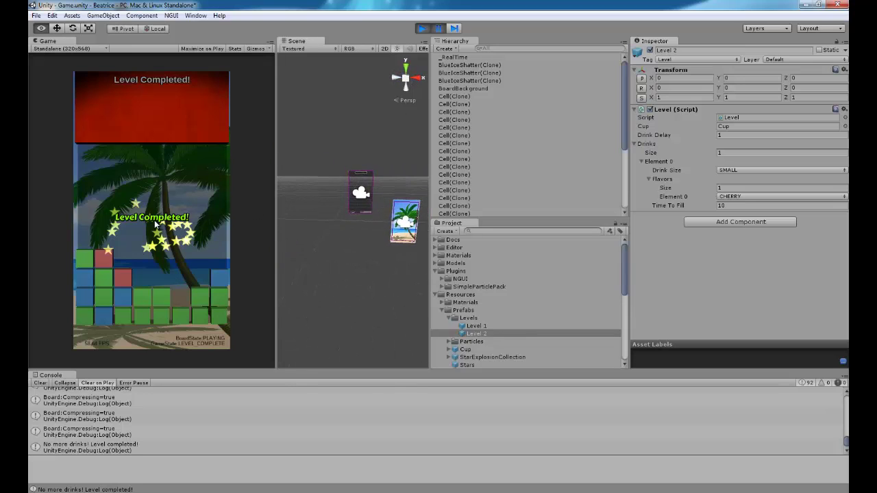
left_click(405, 220)
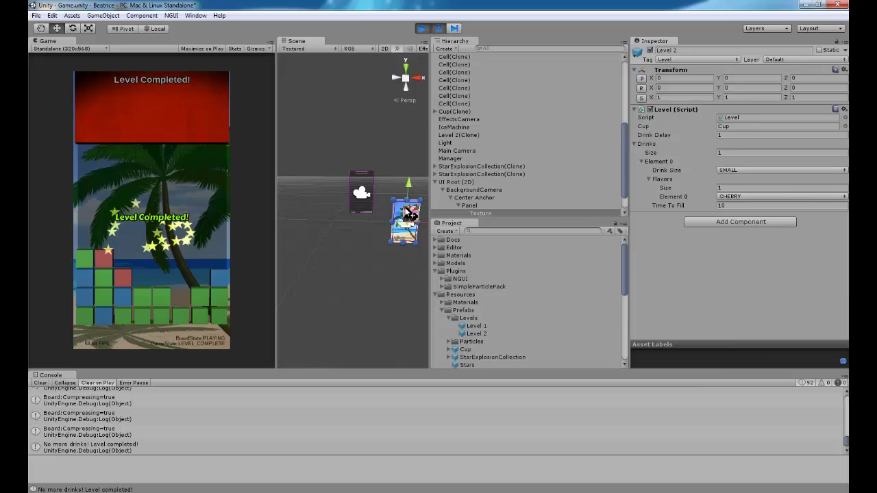
left_click(370, 221)
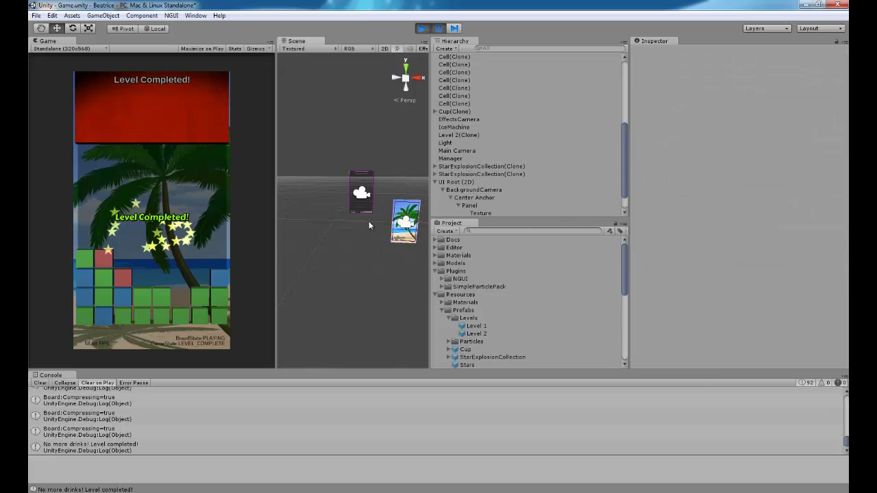
left_click(367, 179)
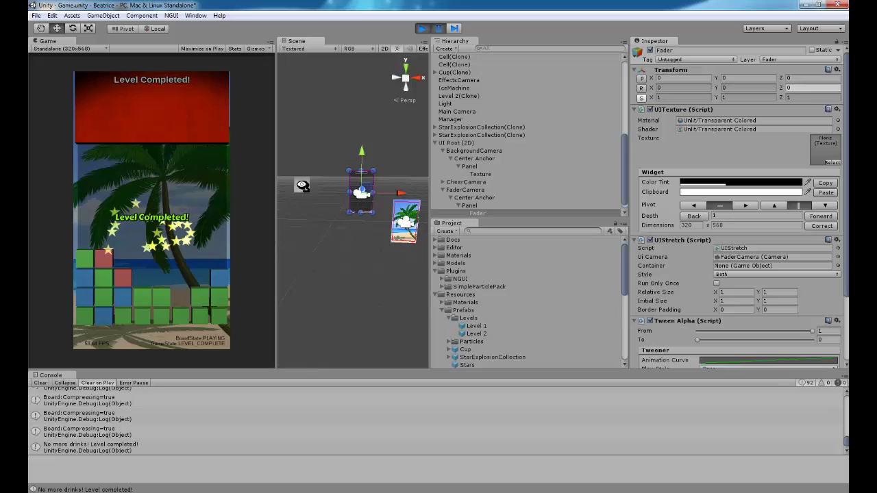
left_click(327, 135)
left_click_drag(327, 135, 376, 190, "alt")
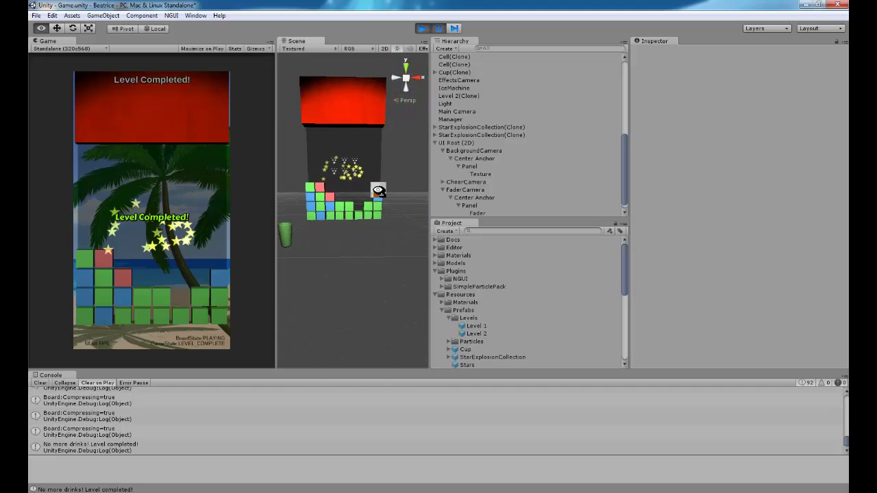
left_click(365, 139)
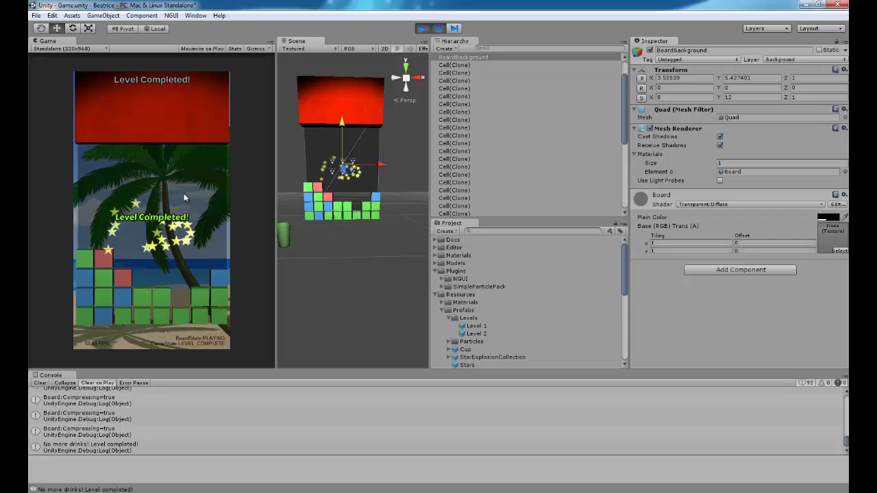
left_click(384, 272)
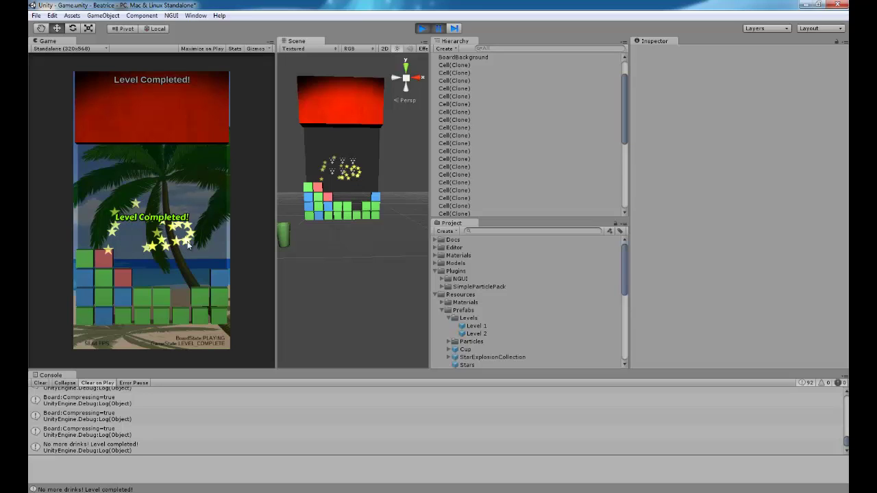
left_click(422, 28)
Review the EffectsCamera, BackgroundCamera and CheerCamera, and expand the children of GUICamera and CheerCamera
left_click(455, 65)
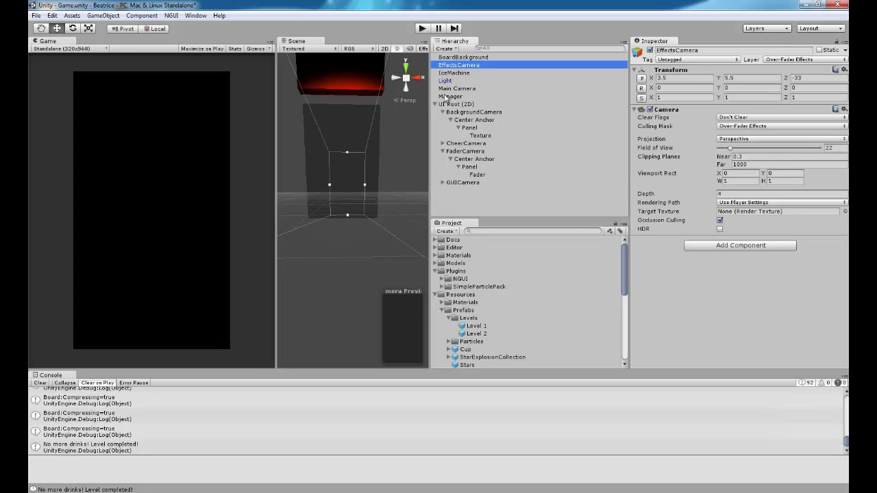
left_click(459, 113)
left_click(458, 144)
left_click(443, 150)
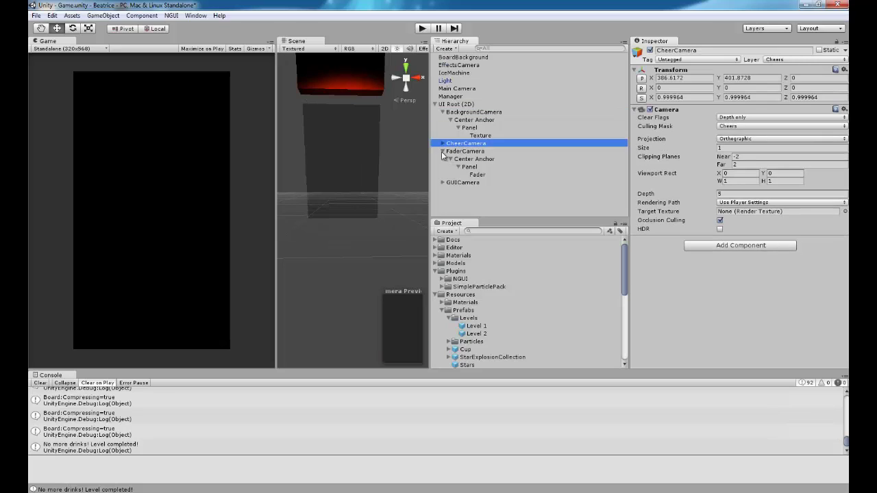
left_click(442, 159)
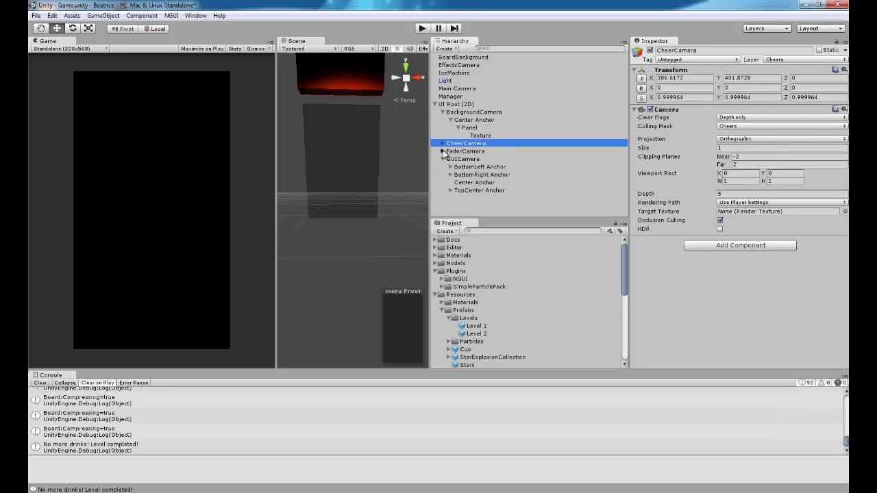
left_click(443, 151)
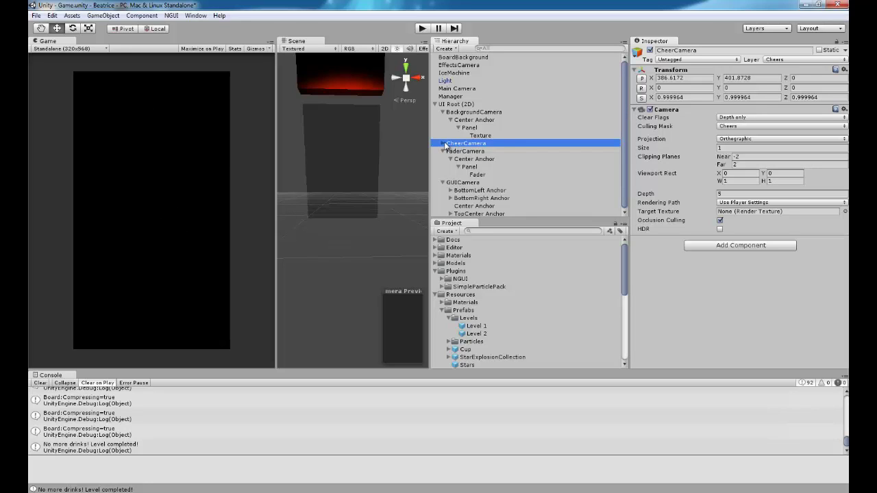
left_click(443, 143)
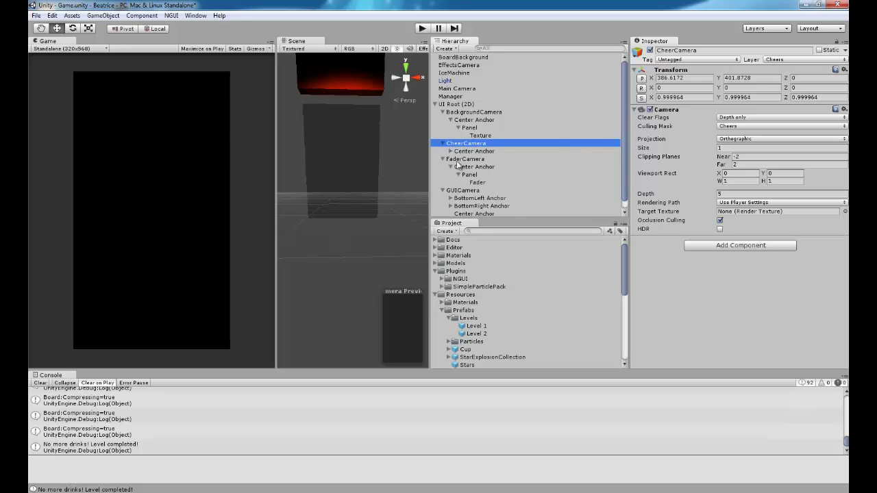
Examine where BackgroundCamera, EffectsCamera and Main Camera sit in the scene and what each one covers
left_click(472, 112)
right_click_drag(316, 153, 395, 189)
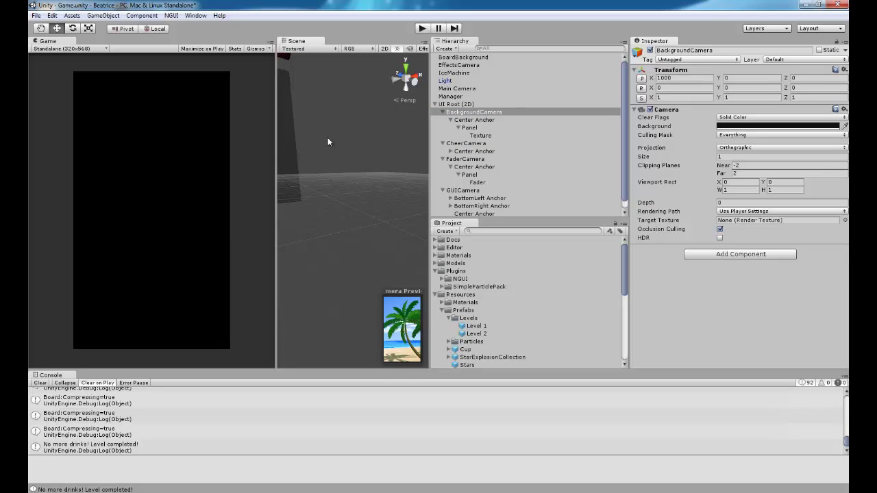
right_click_drag(328, 142, 418, 80)
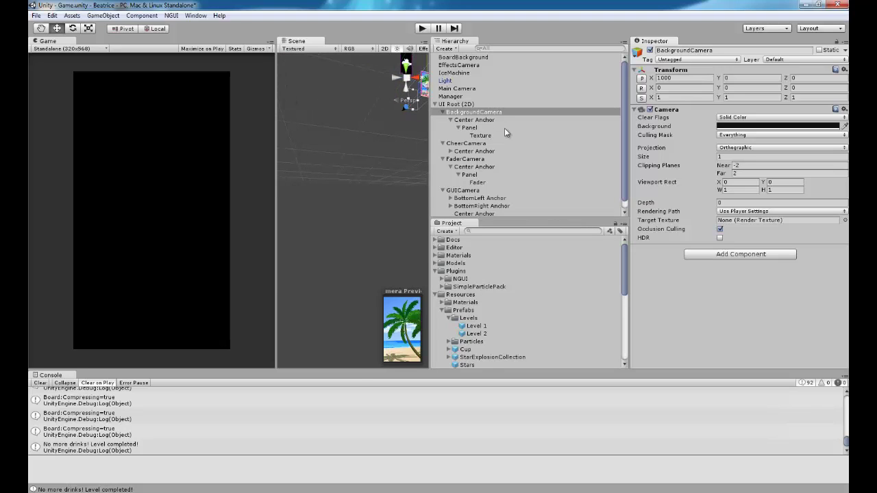
left_click(462, 66)
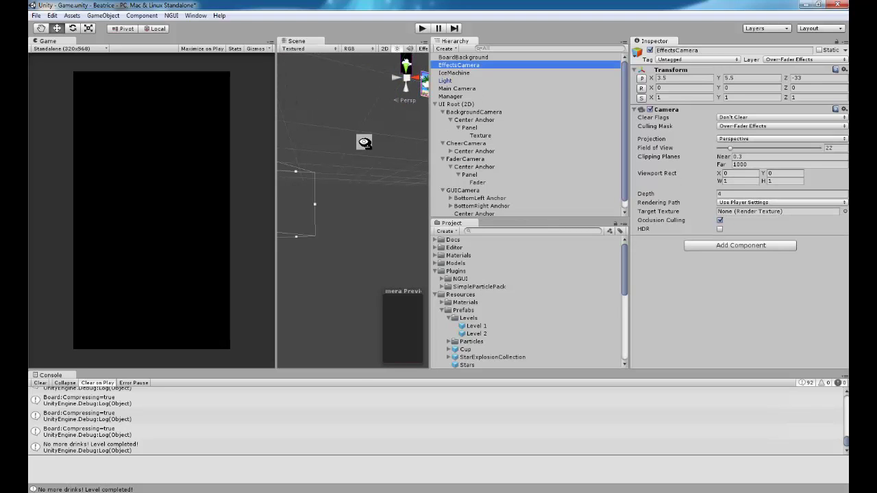
left_click(165, 122)
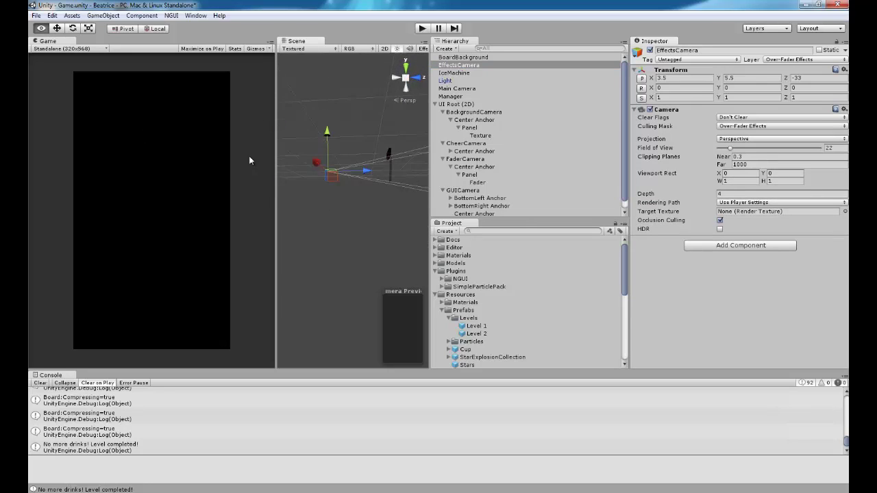
right_click_drag(349, 170, 486, 157)
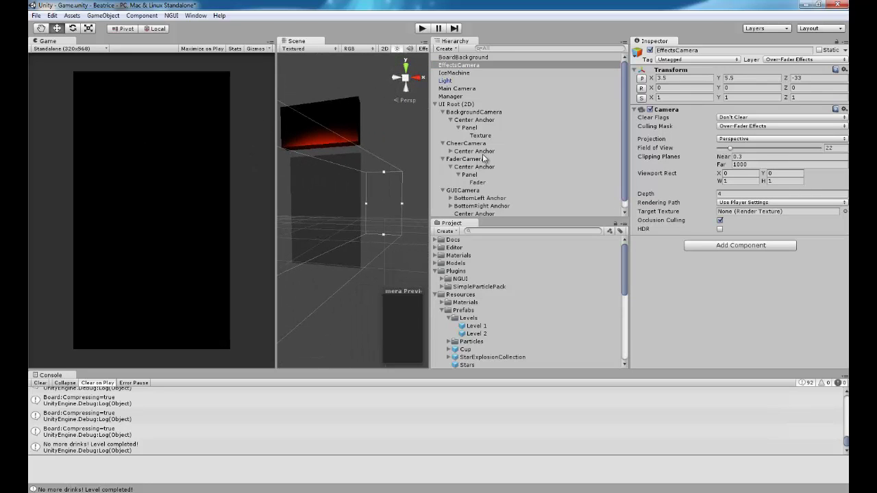
left_click(464, 87)
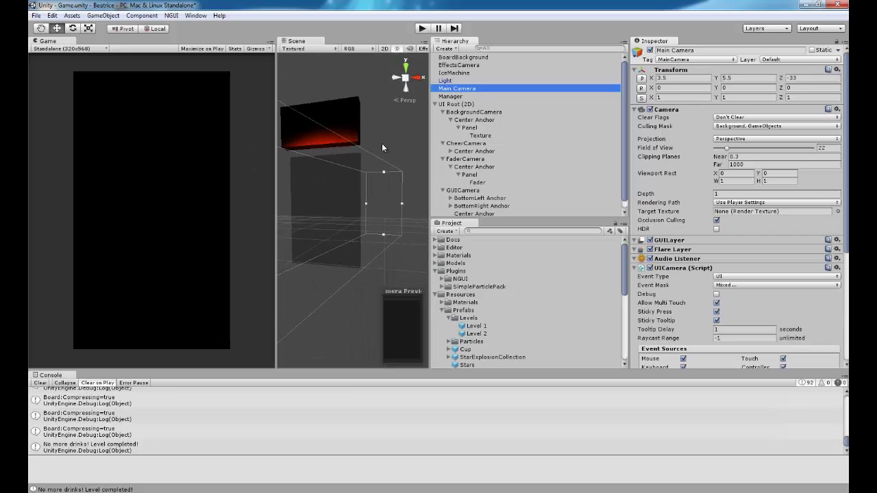
right_click_drag(382, 143, 401, 191)
scroll(490, 182, "down", 1)
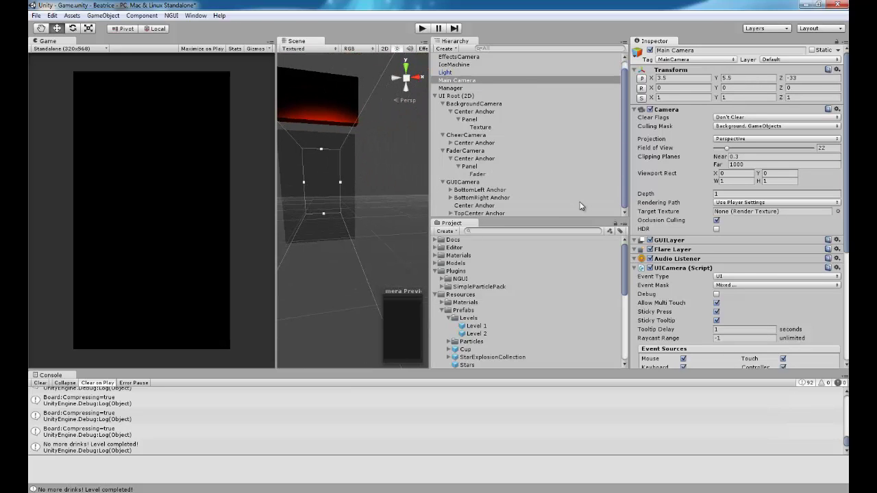
Check the camera settings, including Depth, of BackgroundCamera, CheerCamera, FaderCamera and GUICamera
left_click(489, 105)
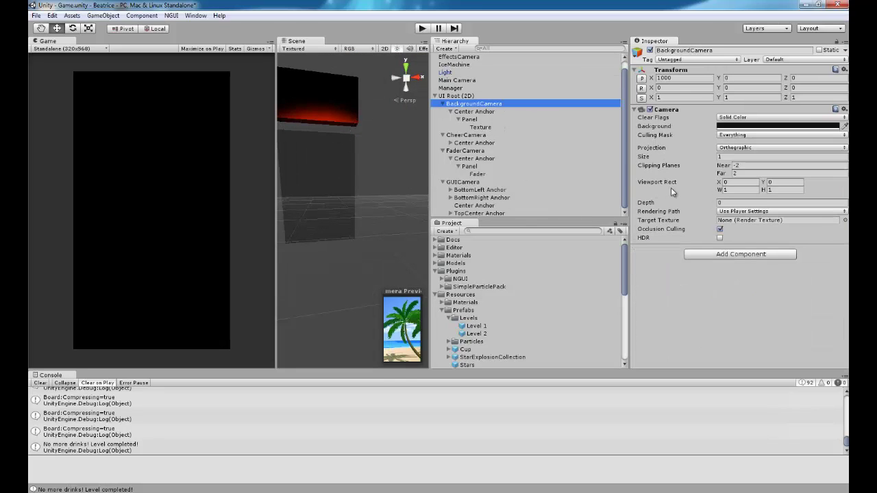
left_click(732, 203)
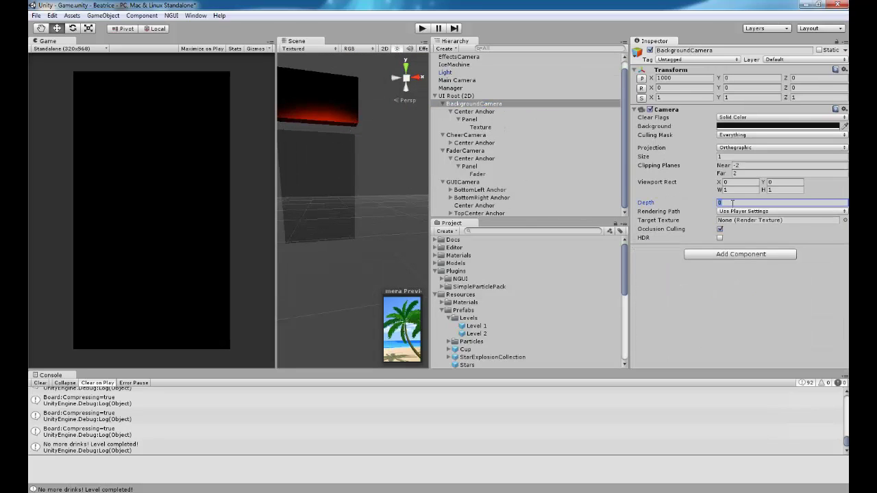
left_click(483, 136)
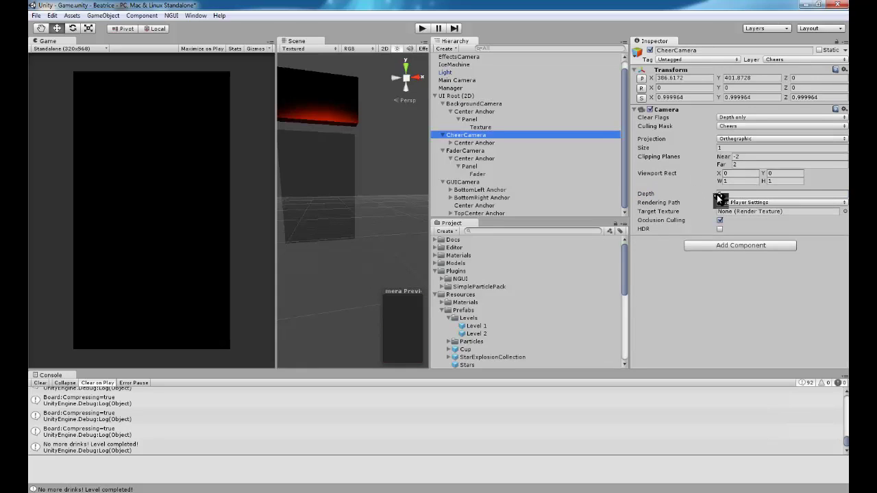
left_click(725, 194)
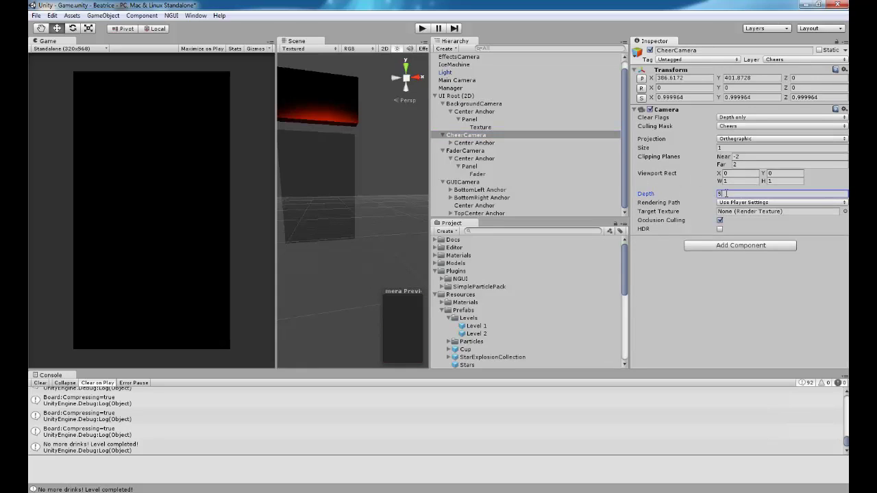
left_click(482, 152)
left_click(471, 182)
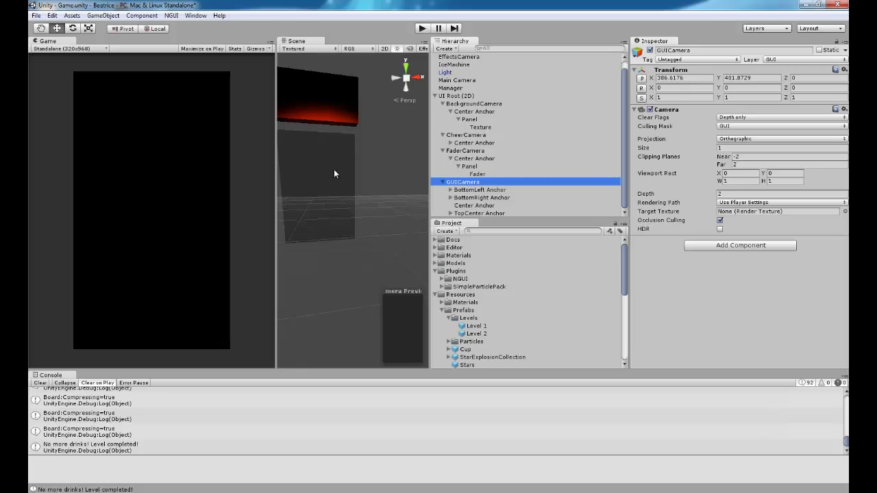
Recheck the EffectsCamera settings, expand GUICamera's anchors and inspect CheerCamera's Center Anchor
scroll(495, 135, "up", 1)
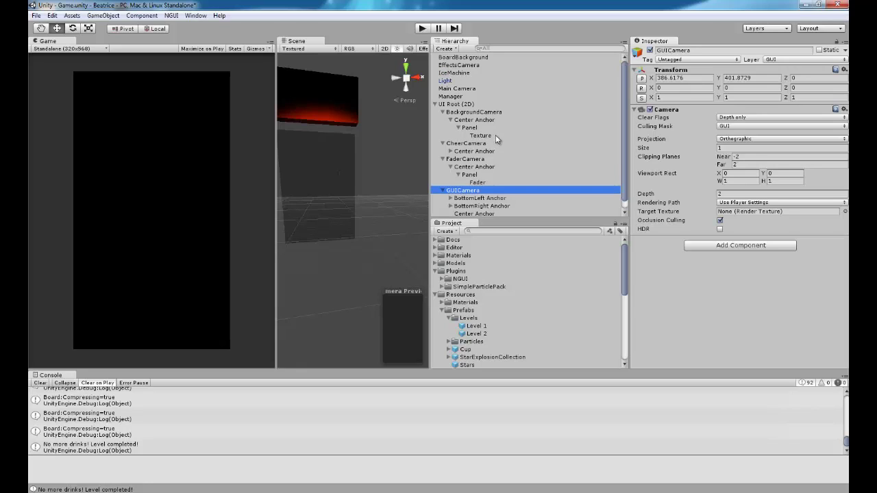
left_click(442, 189)
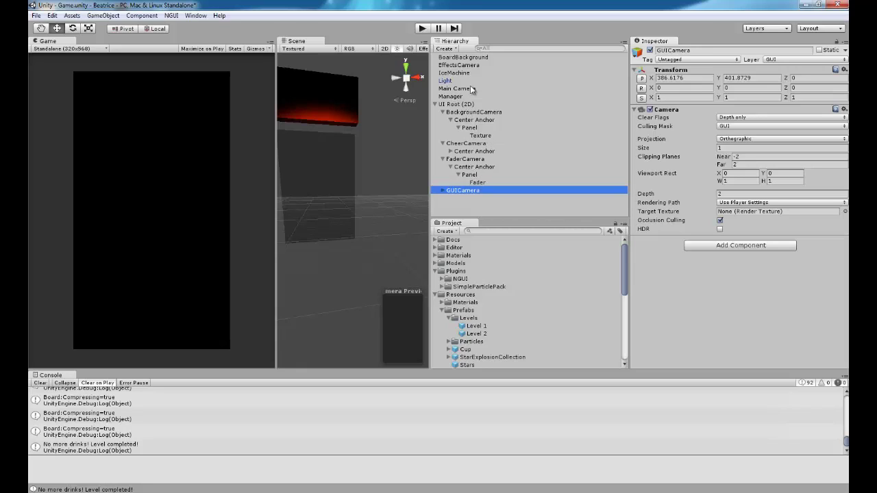
left_click(468, 65)
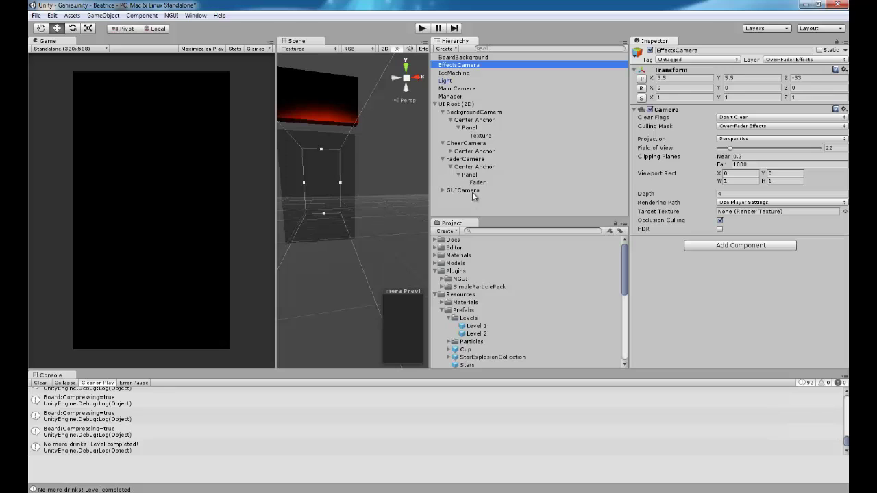
left_click(443, 191)
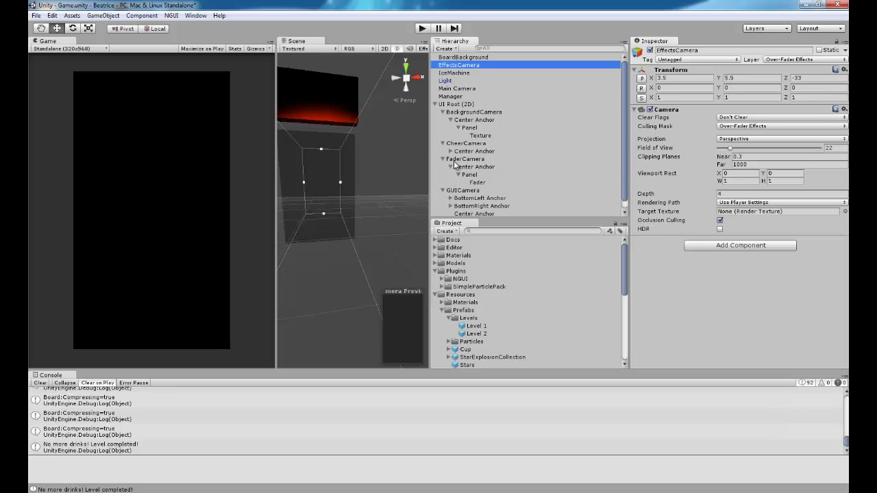
left_click(463, 151)
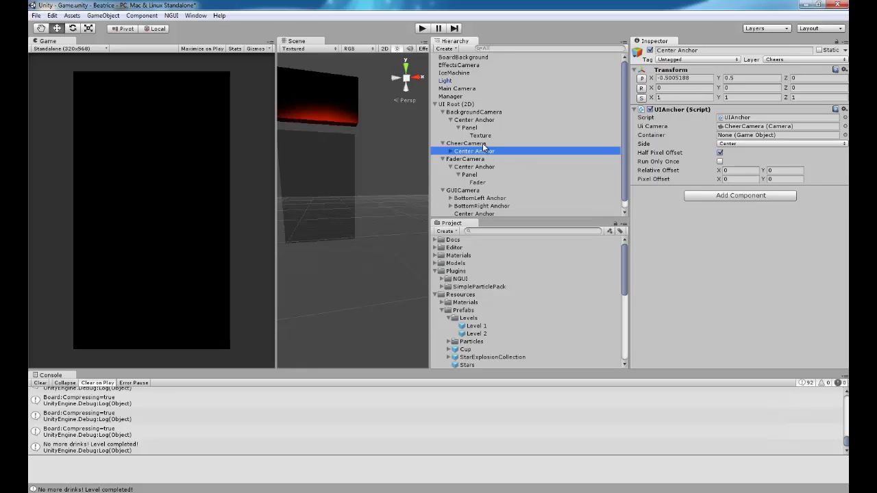